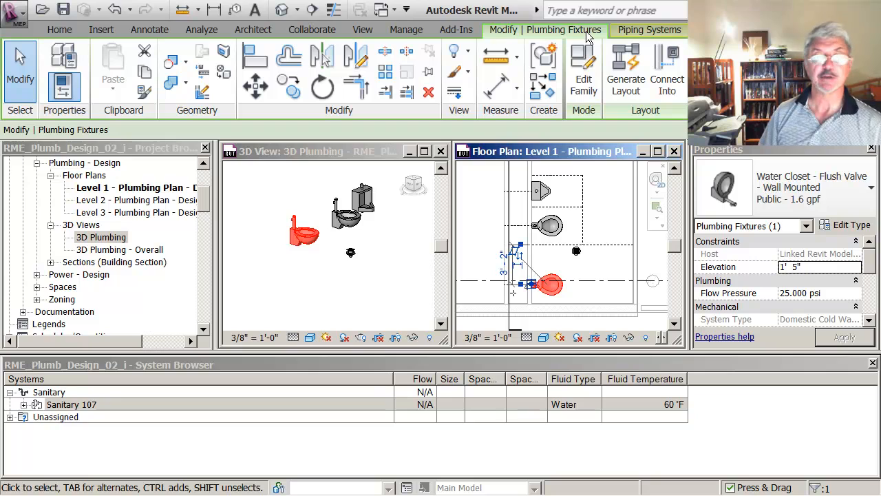
Generate a layout for the selected water closet's Sanitary 107 system
left_click(623, 79)
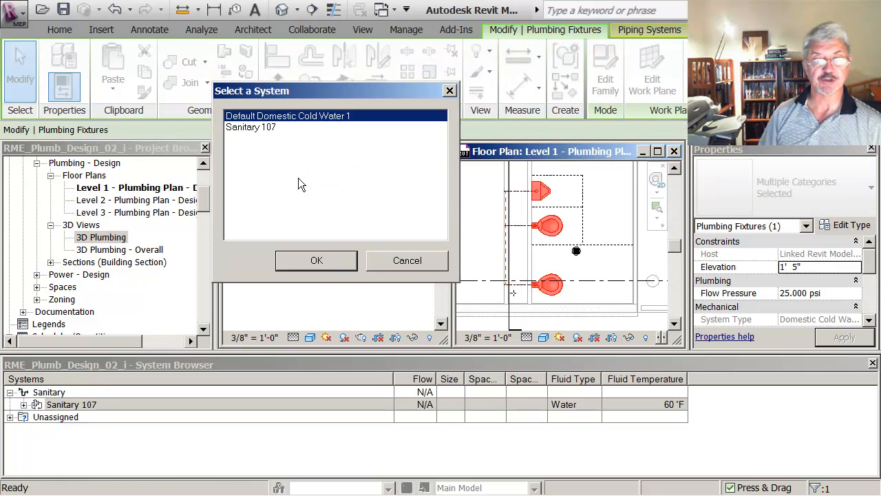
left_click(263, 130)
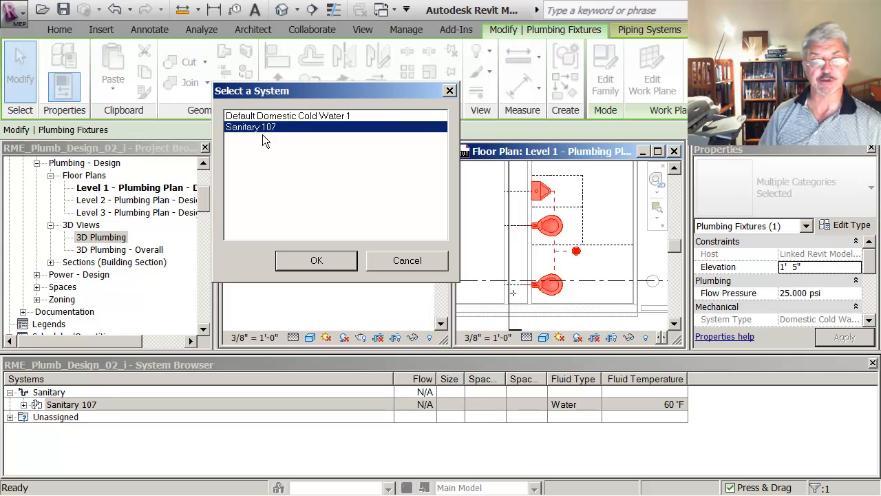
left_click(321, 261)
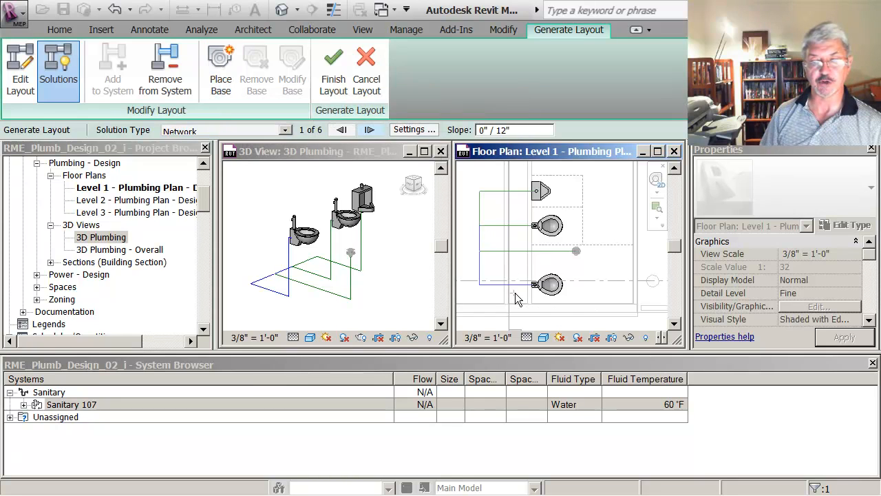
Place a layout path base at the midpoint of the detail line in the wall, just below the lower water closet in plan
left_click(221, 88)
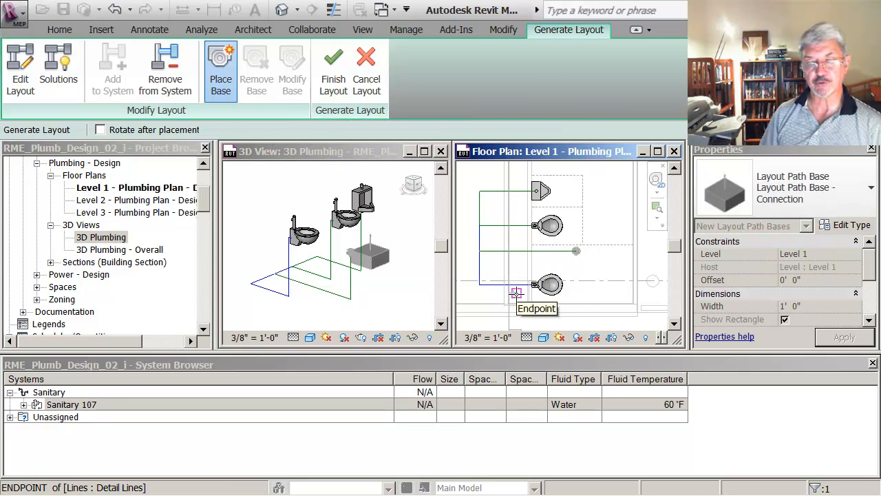
scroll(513, 296, "up", 1)
scroll(515, 297, "up", 3)
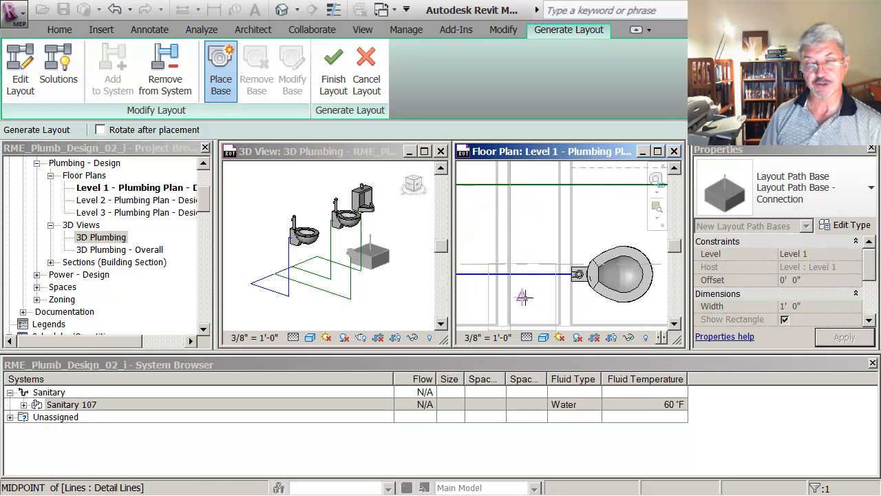
left_click(523, 296)
scroll(502, 228, "down", 2)
scroll(506, 227, "down", 4)
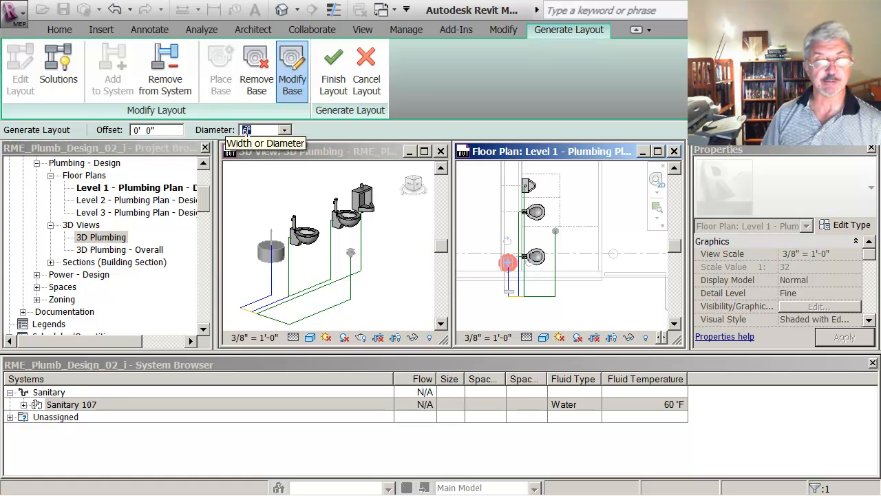
Set the layout base's diameter to 4" and its offset to -4'
type("4")
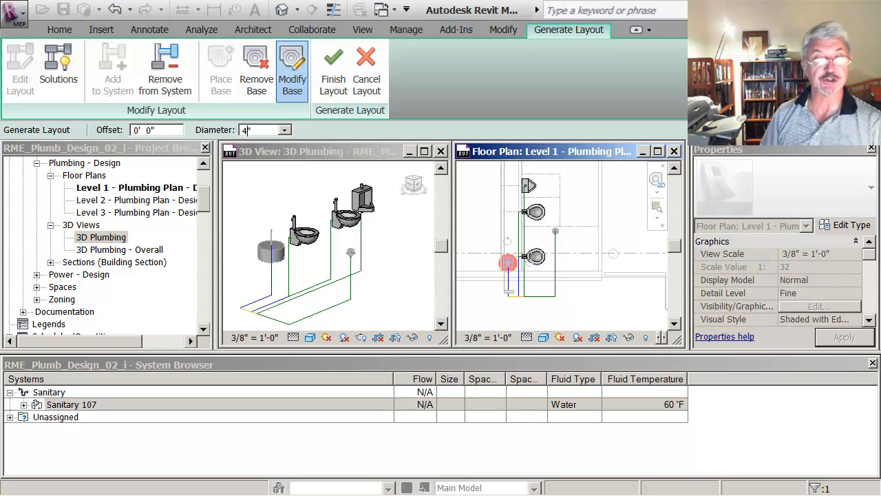
key("Return")
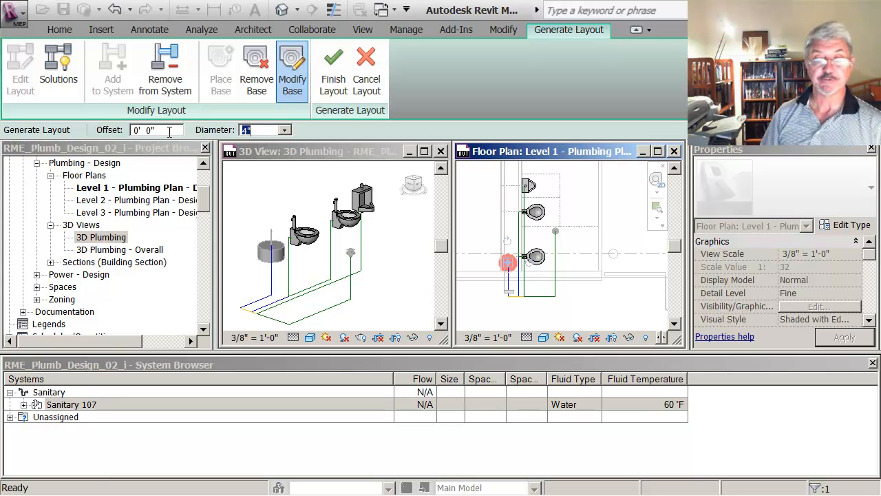
left_click_drag(170, 132, 108, 134)
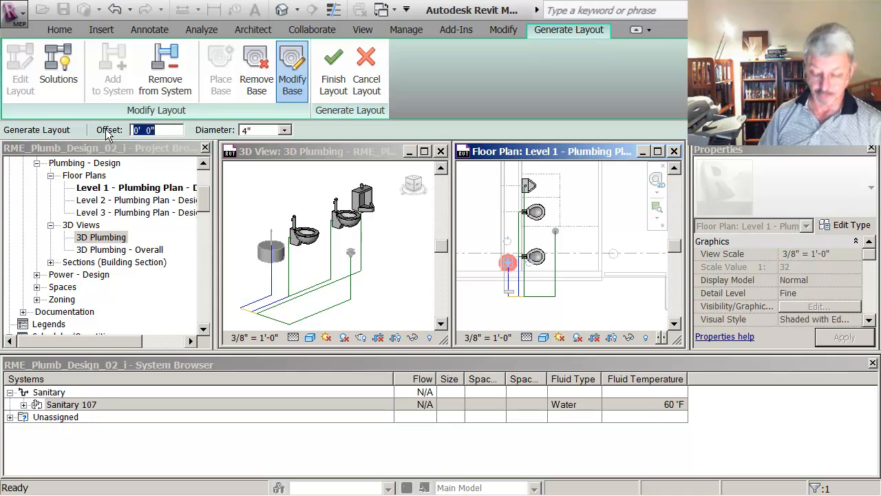
type("-4")
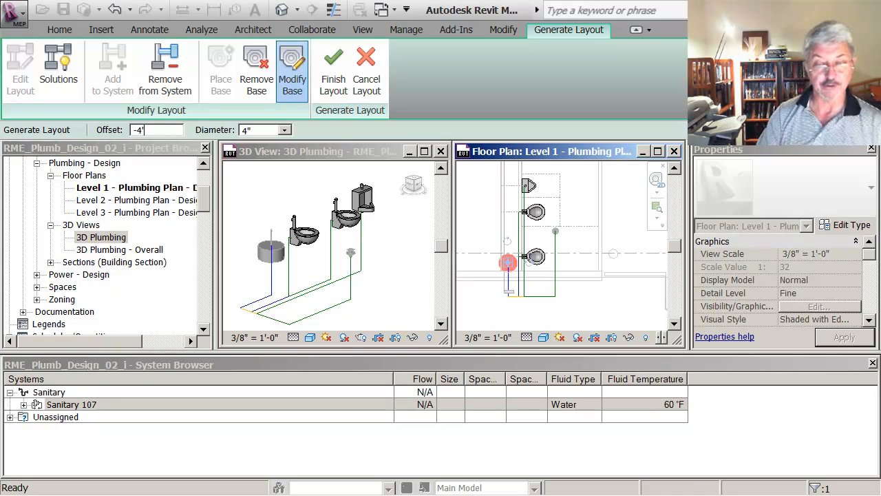
type("'")
key("Return")
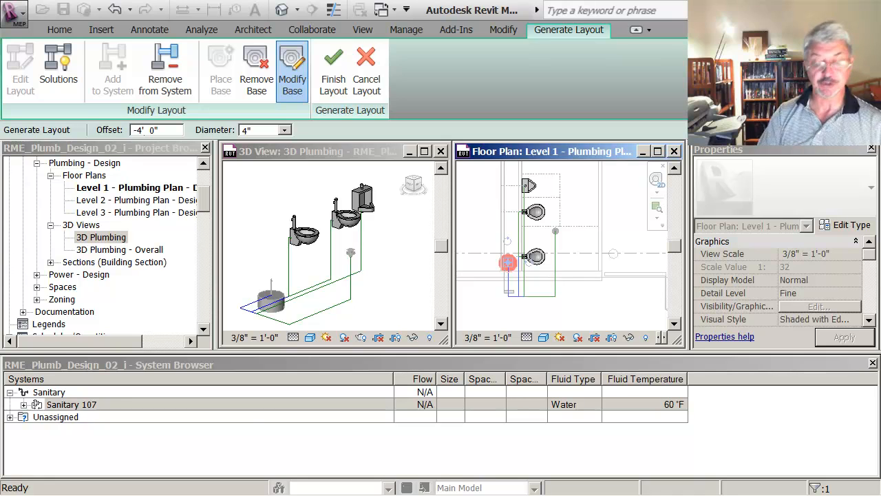
Set the layout base's offset to 0, and restore it to -4'
left_click_drag(160, 131, 121, 131)
type("0")
key("Return")
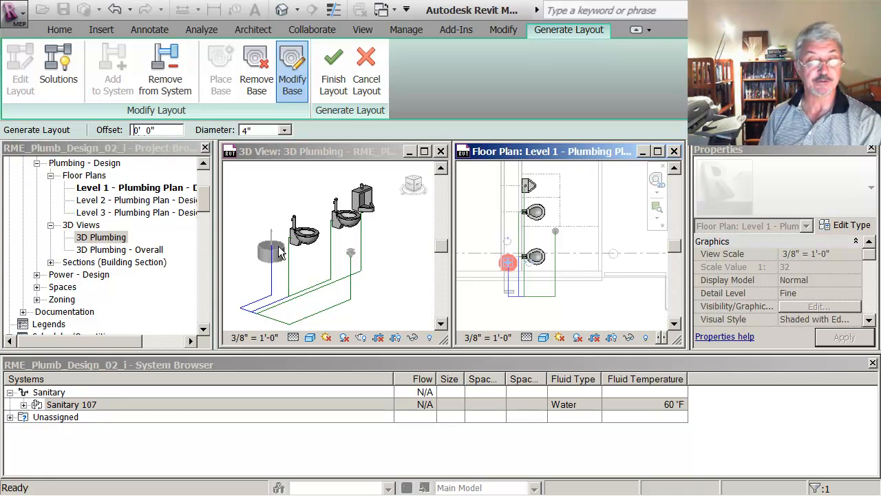
left_click(166, 129)
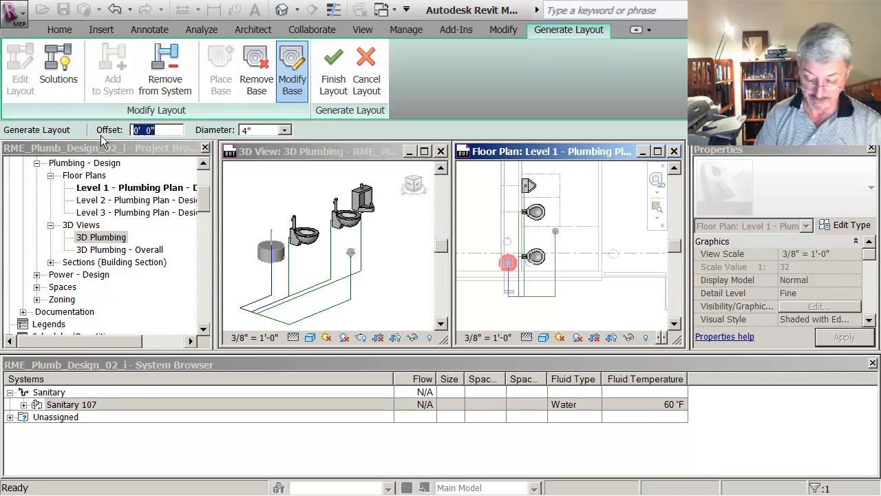
type("-4")
key("Return")
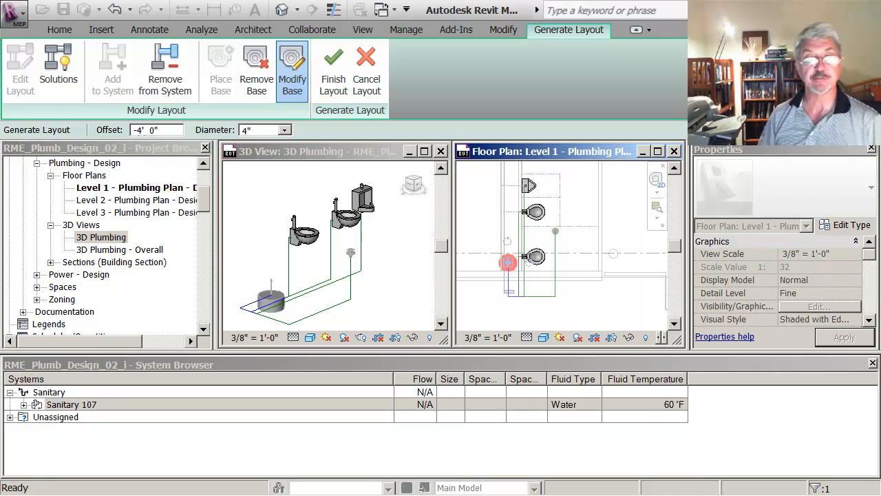
Show the layout solutions in the 3D Plumbing view and set the solution type to Intersections
left_click(268, 183)
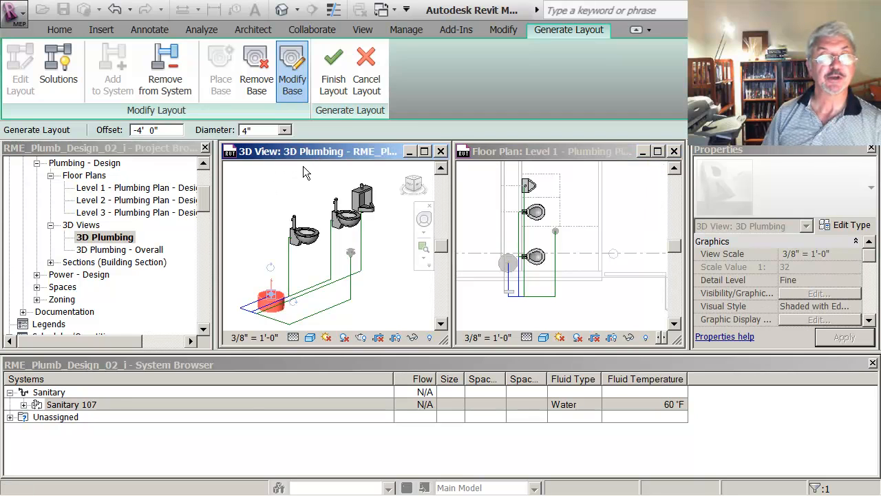
left_click(69, 84)
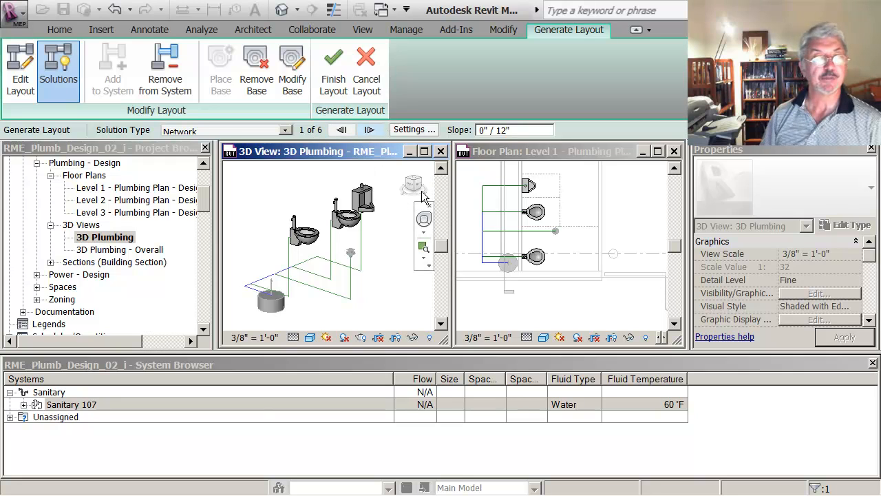
left_click(285, 130)
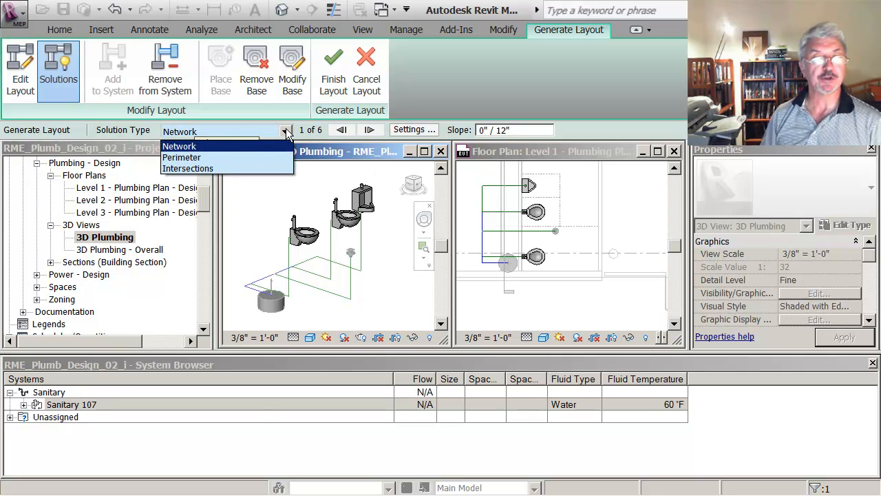
left_click(193, 169)
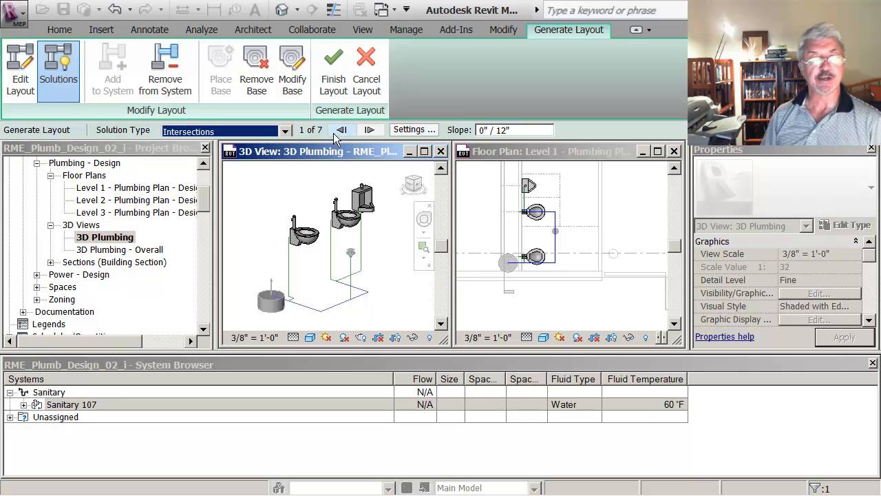
Step through the Intersections layout solutions to compare the pipe routes between the fixtures and the base
left_click(369, 130)
left_click(369, 130)
left_click(369, 130)
left_click(368, 131)
left_click(369, 130)
left_click(368, 130)
left_click(369, 130)
left_click(368, 130)
left_click(369, 130)
left_click(368, 130)
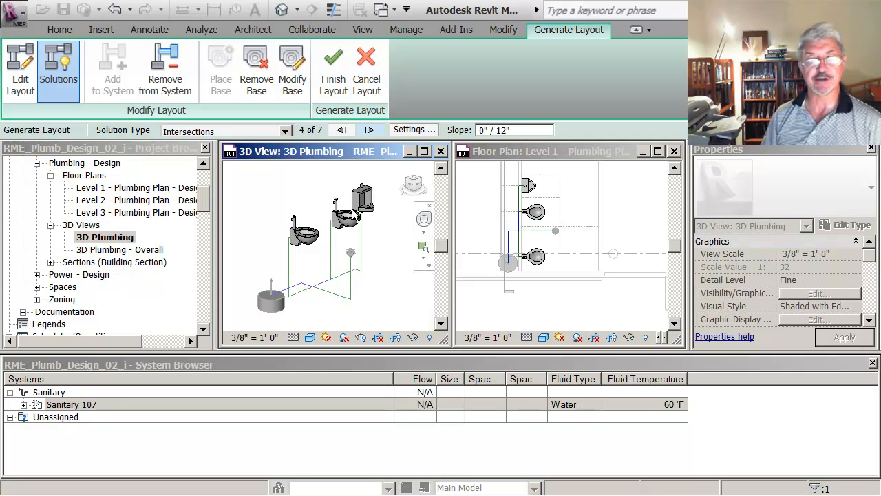
Set the Main pipe offset to -1' 0" in the pipe conversion settings
left_click(417, 130)
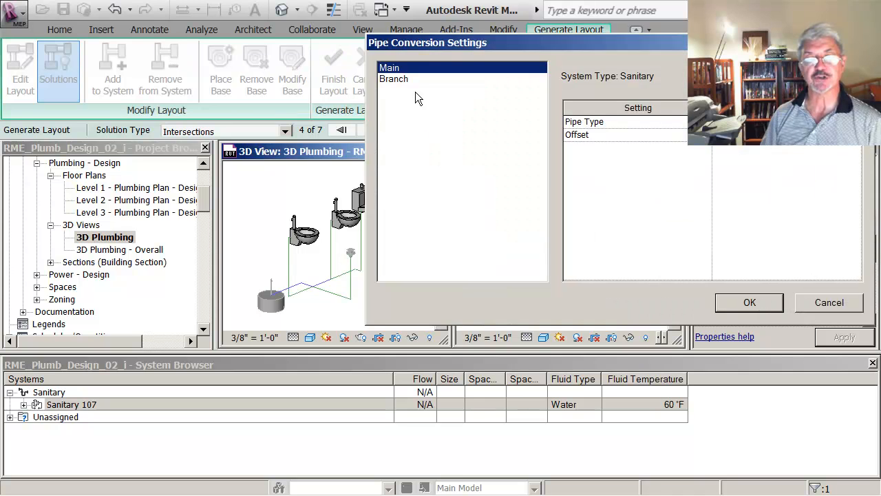
left_click_drag(594, 41, 381, 37)
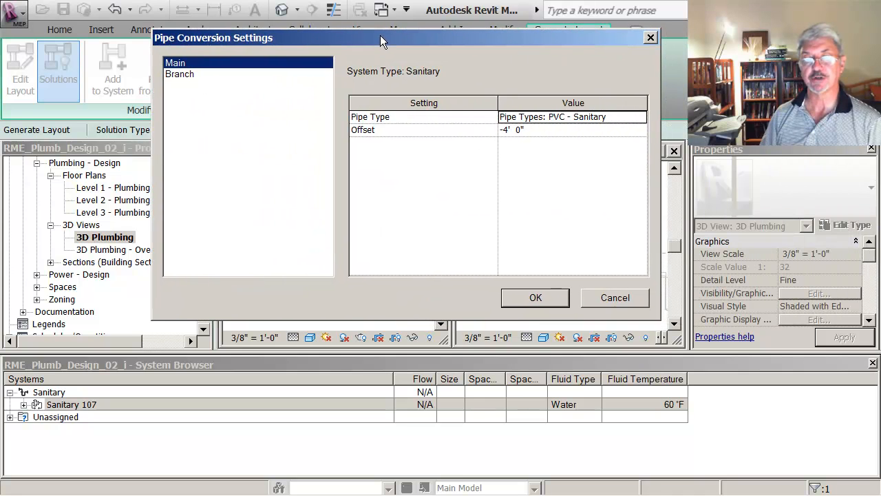
left_click_drag(540, 39, 394, 18)
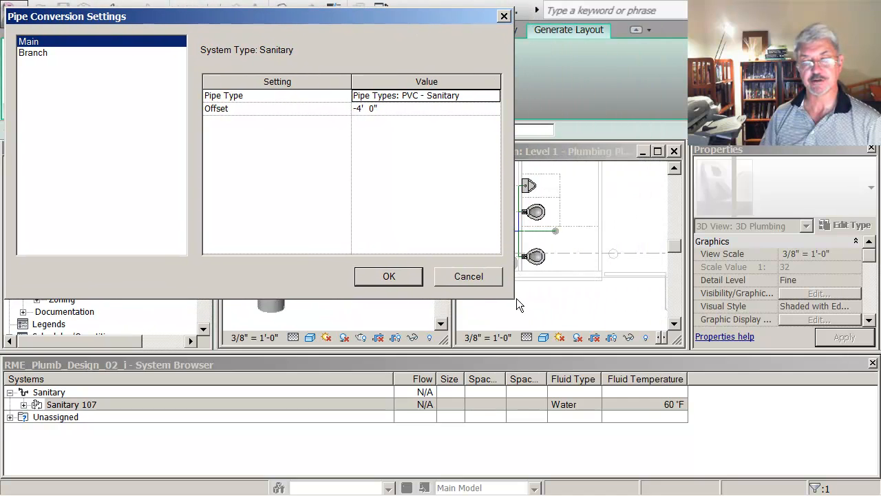
left_click_drag(376, 18, 77, 81)
left_click(61, 170)
double_click(61, 169)
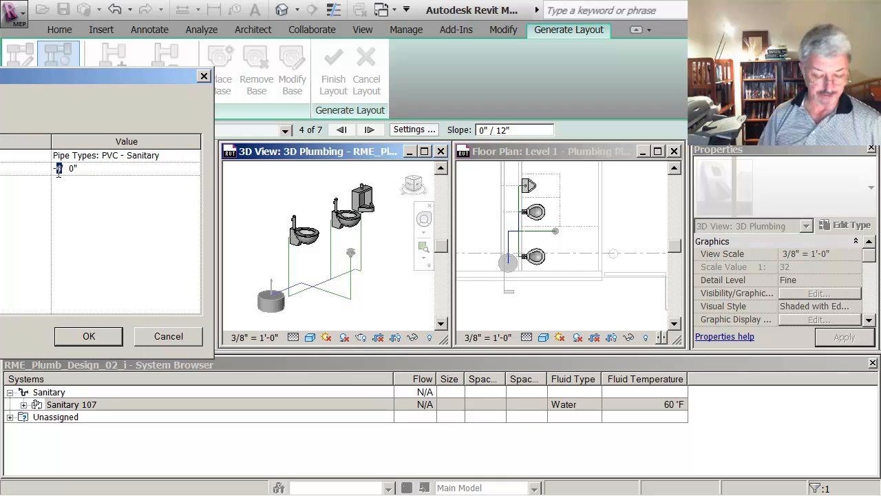
type("1")
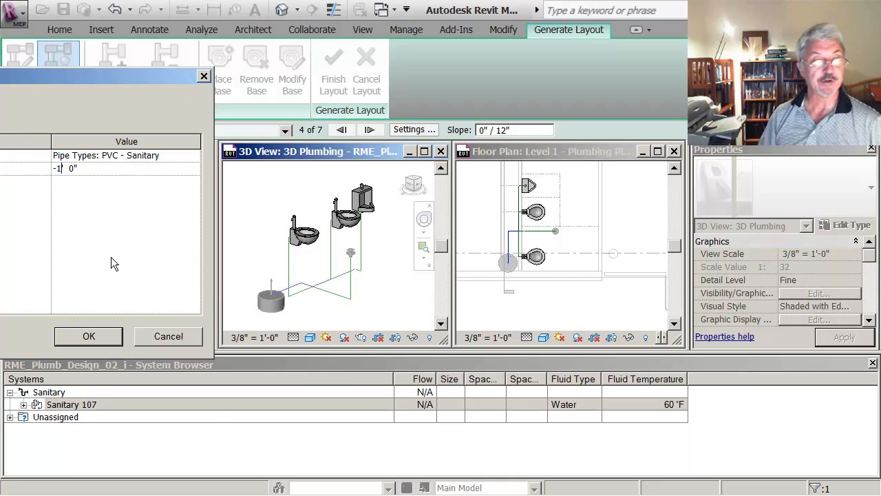
left_click(110, 339)
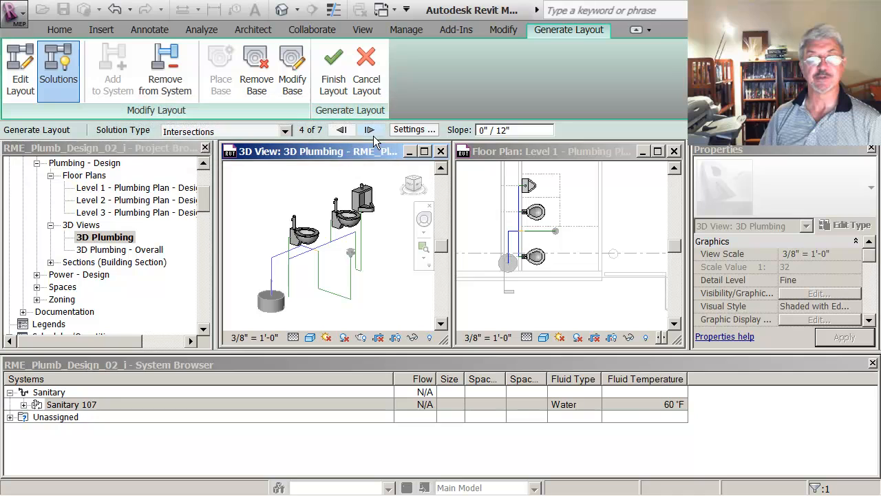
Set the Branch pipe offset to -1' 0" in the pipe conversion settings
left_click(417, 131)
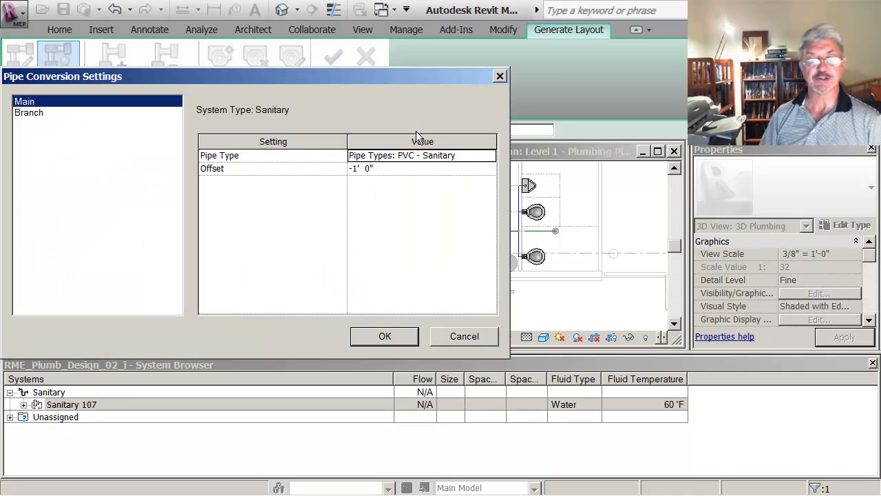
left_click(37, 113)
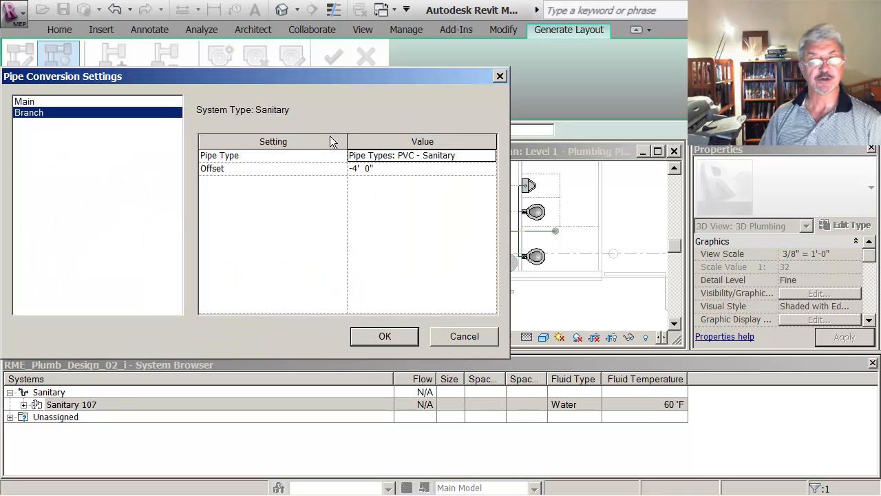
left_click(360, 169)
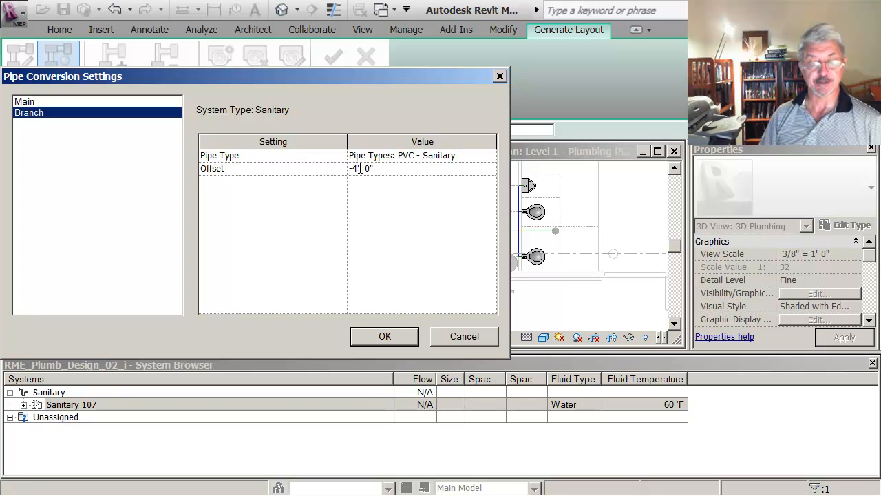
key("BackSpace")
type("1")
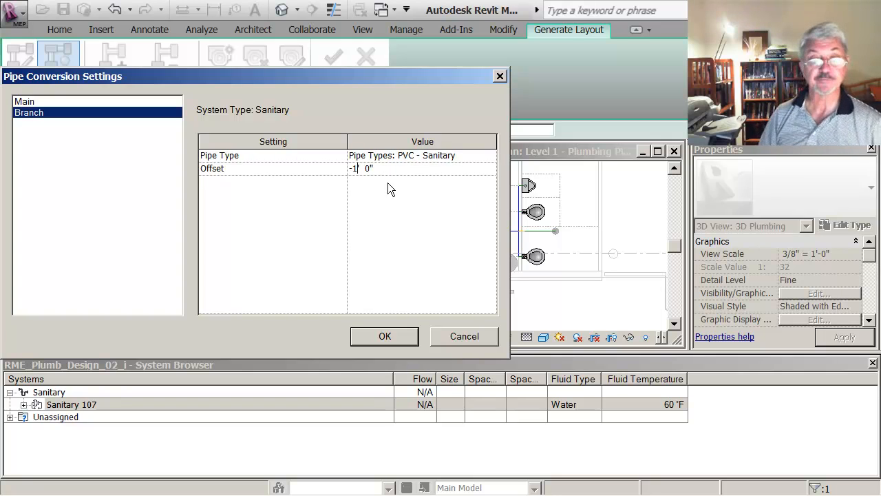
left_click(400, 335)
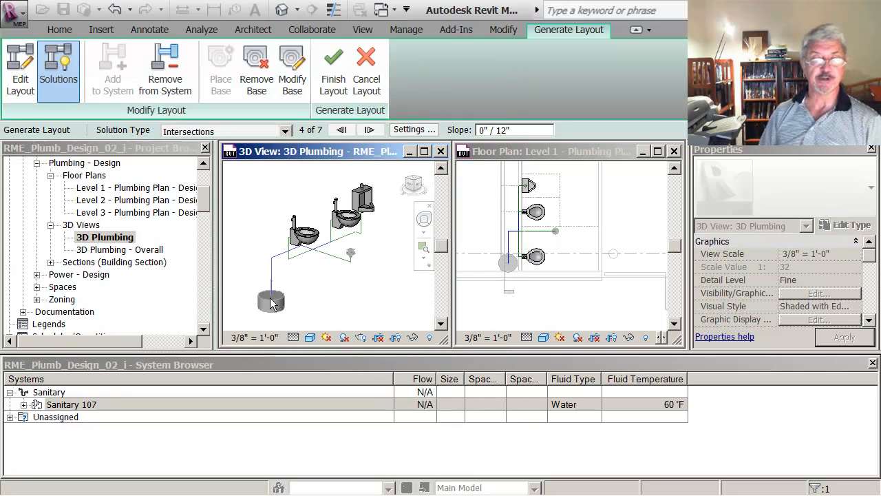
Cycle through the Intersections solutions to solution 2 of 7 and finish the layout with it
left_click(370, 130)
left_click(370, 130)
left_click(369, 130)
left_click(370, 130)
left_click(370, 131)
left_click(369, 131)
left_click(369, 131)
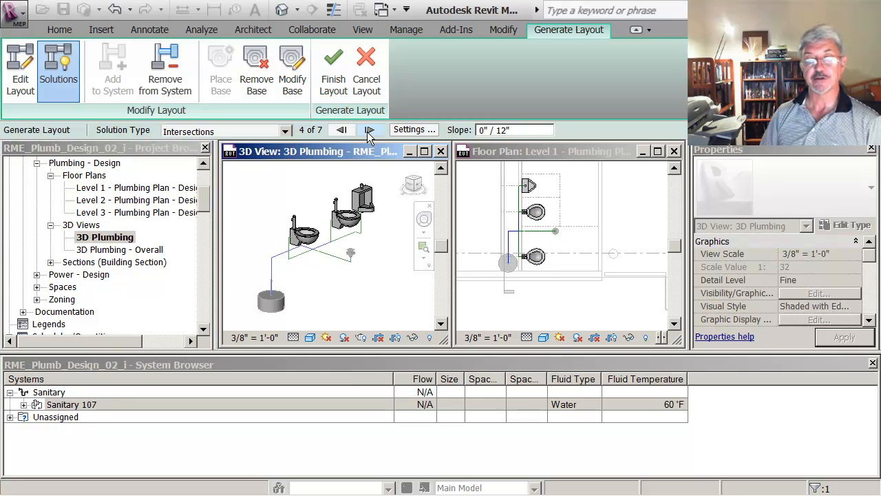
left_click(369, 131)
left_click(369, 130)
left_click(369, 131)
left_click(369, 131)
left_click(369, 130)
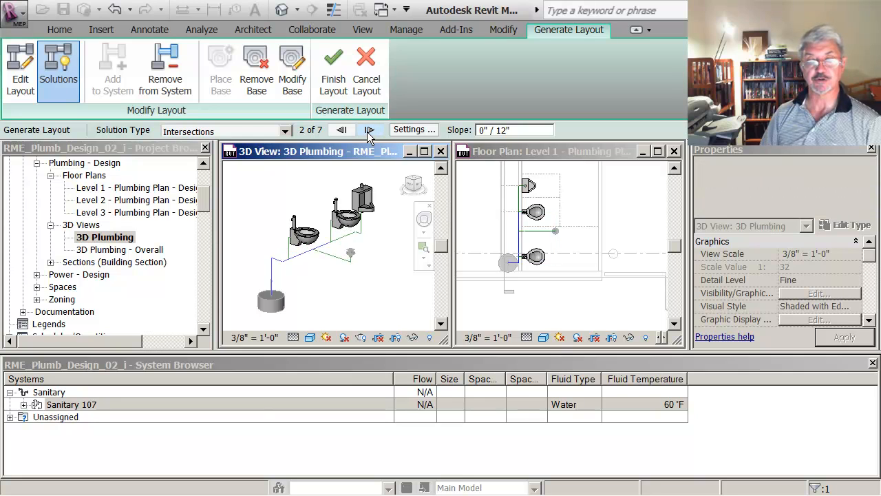
left_click(329, 75)
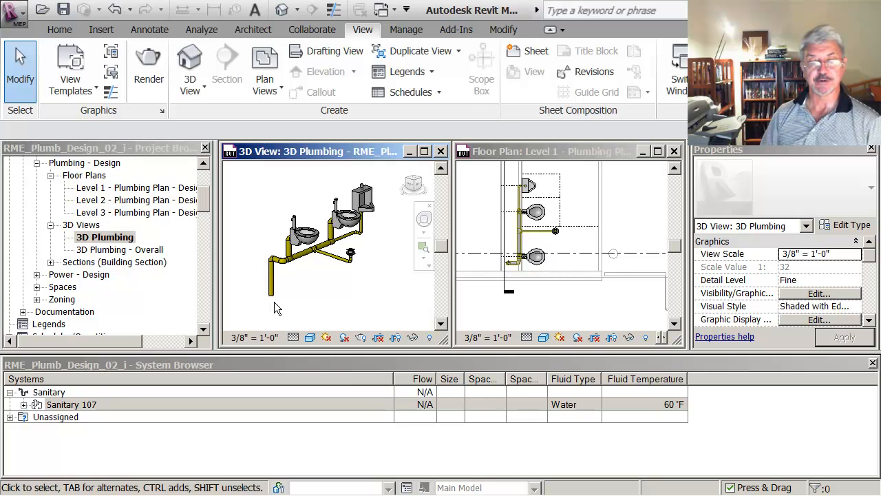
key("z")
key("r")
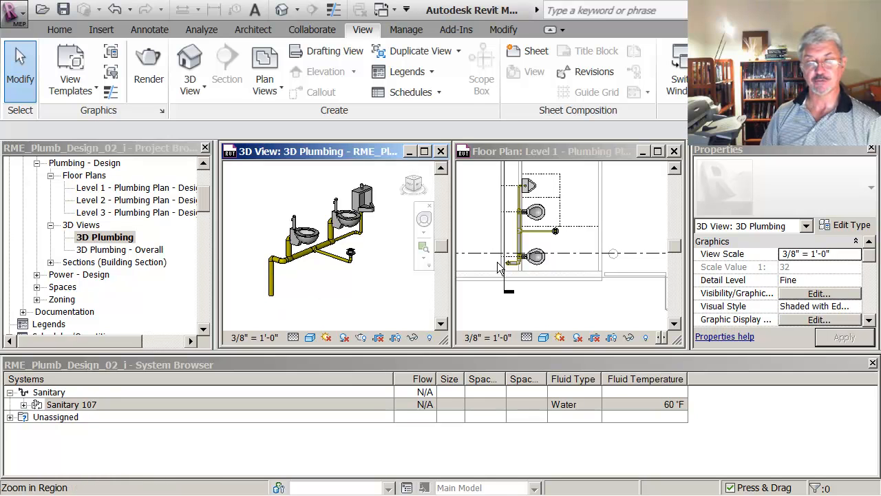
key("Escape")
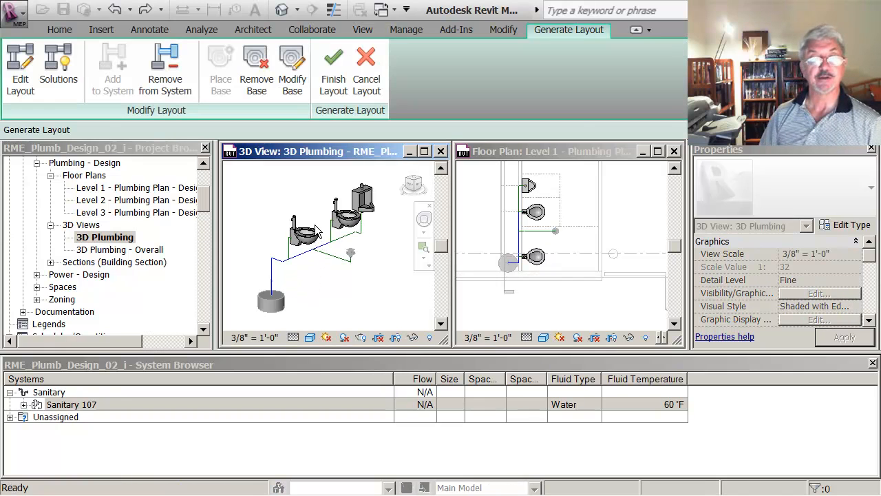
Return to the layout solutions and set the pipe slope to 1/8" / 12"
left_click(57, 77)
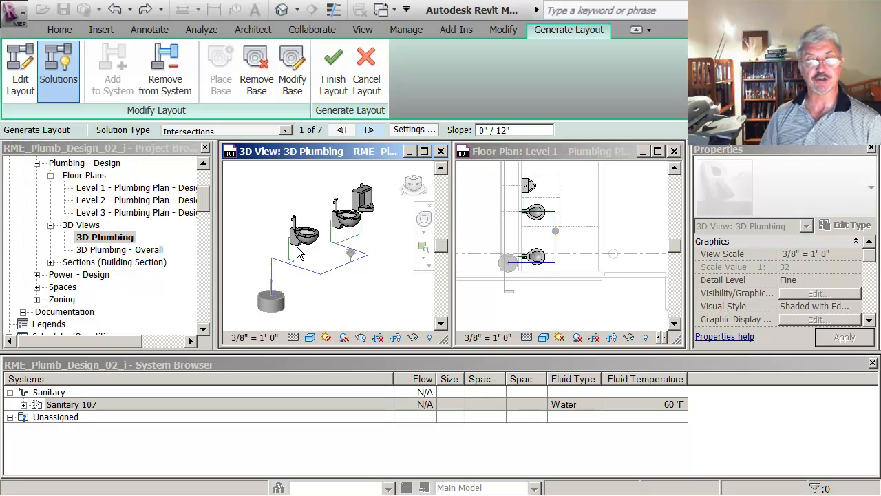
double_click(483, 131)
type("1/8")
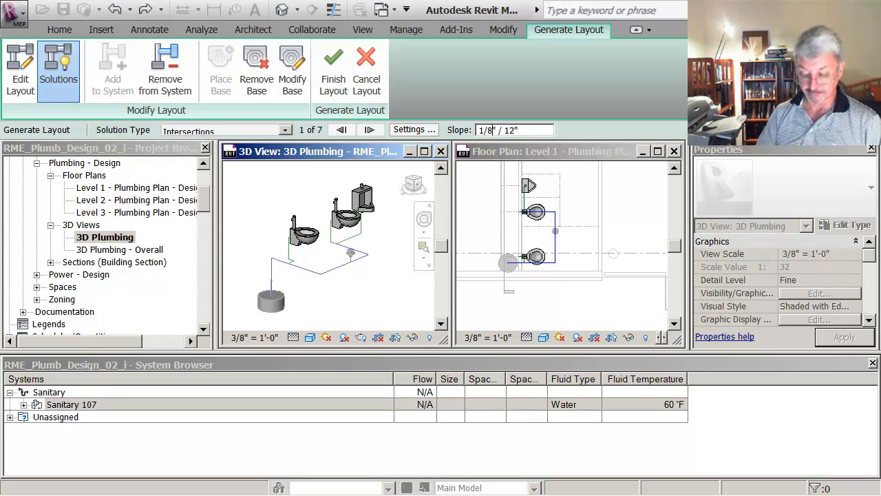
left_click(474, 199)
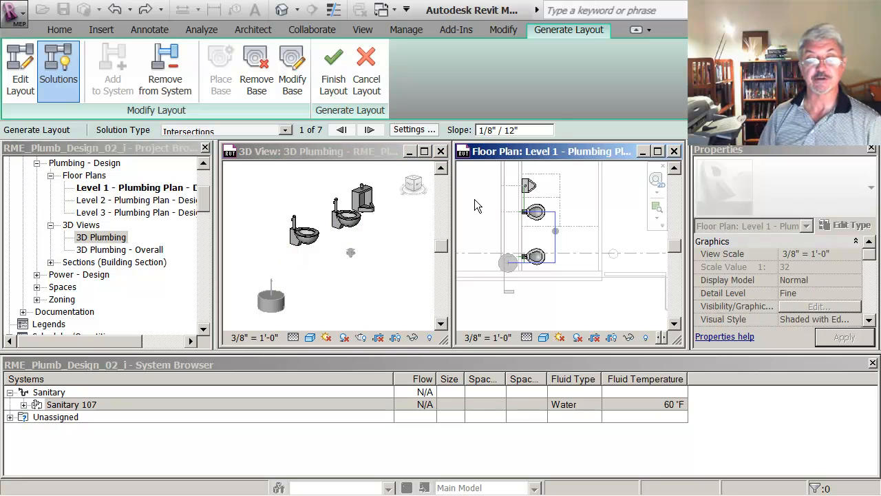
Choose Intersections solution 2 of 7 and finish the sloped sanitary pipe layout
left_click(369, 130)
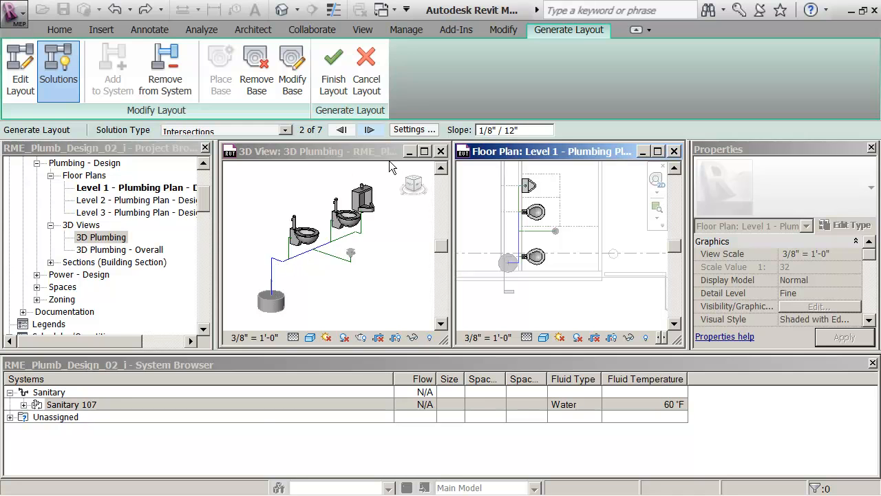
left_click(333, 83)
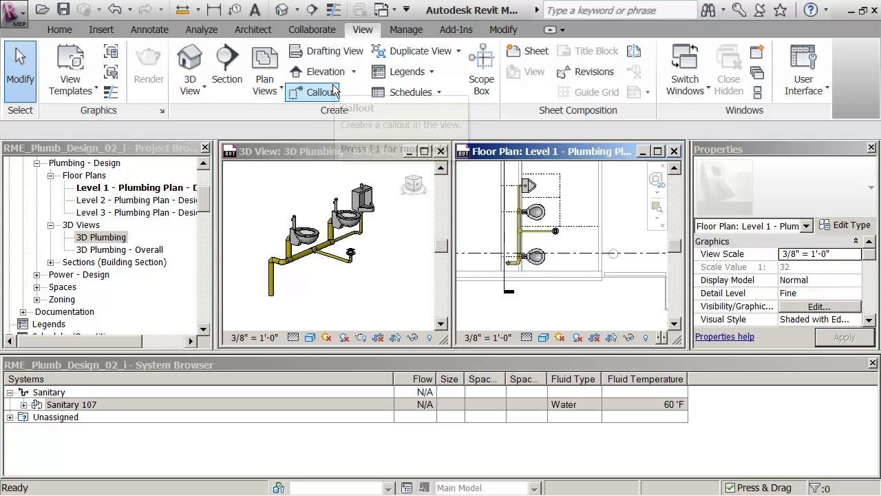